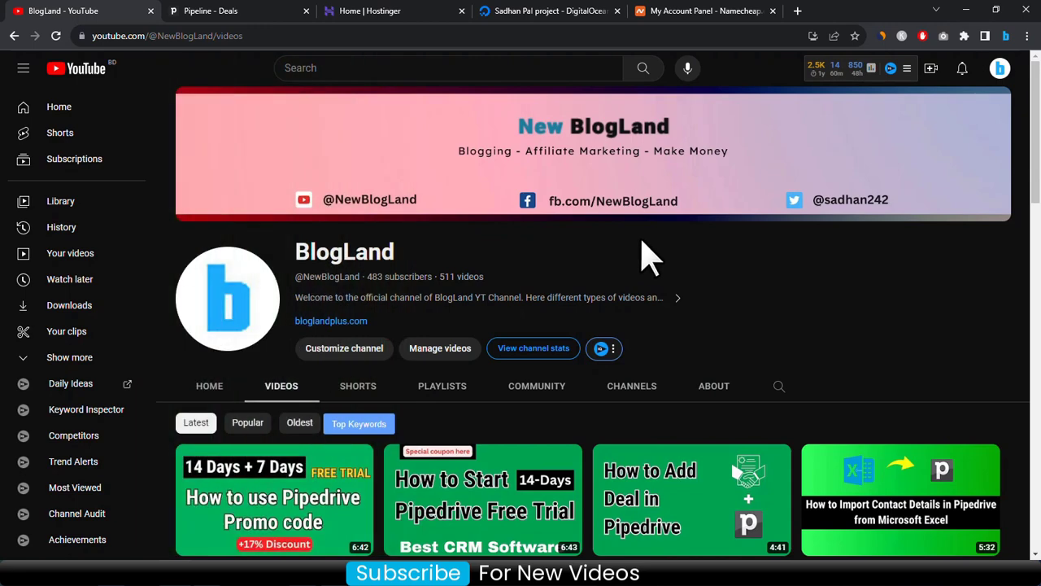
pyautogui.click(273, 11)
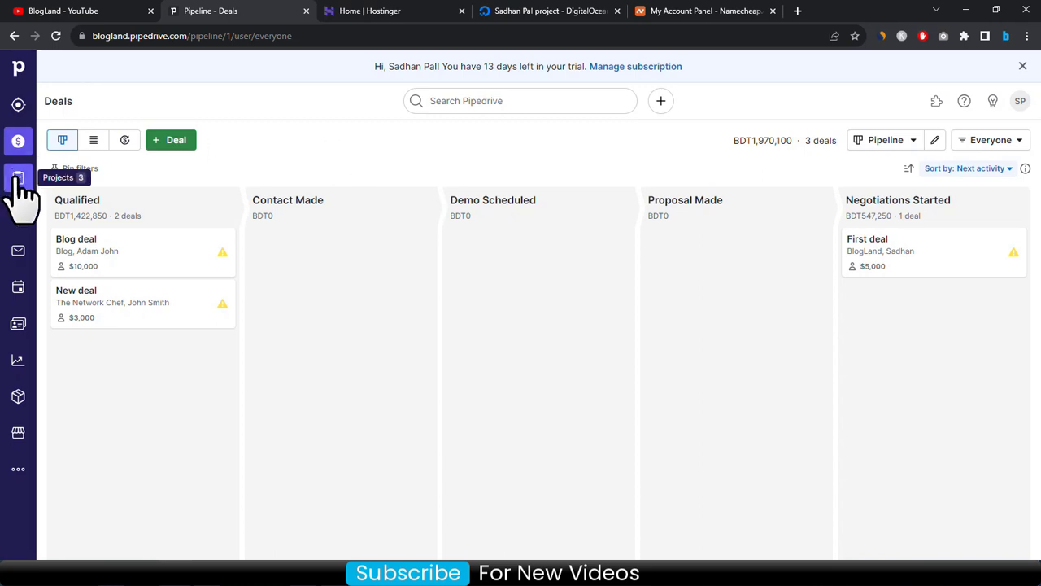
# - Open Pipedrive's Email Sync settings from the mail options, then bring up the Hostinger dashboard
pyautogui.click(18, 252)
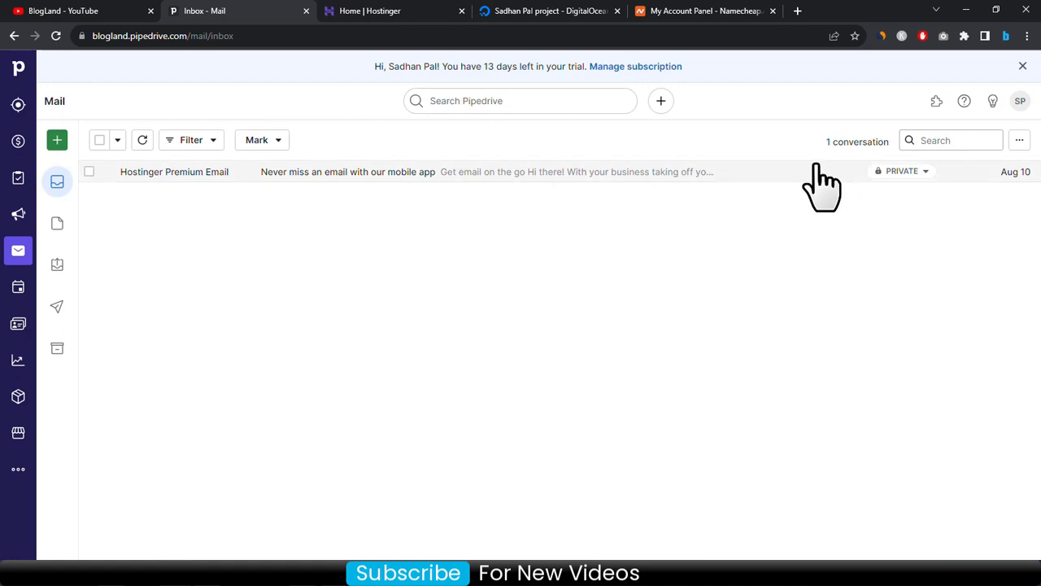
pyautogui.click(1020, 140)
pyautogui.click(983, 171)
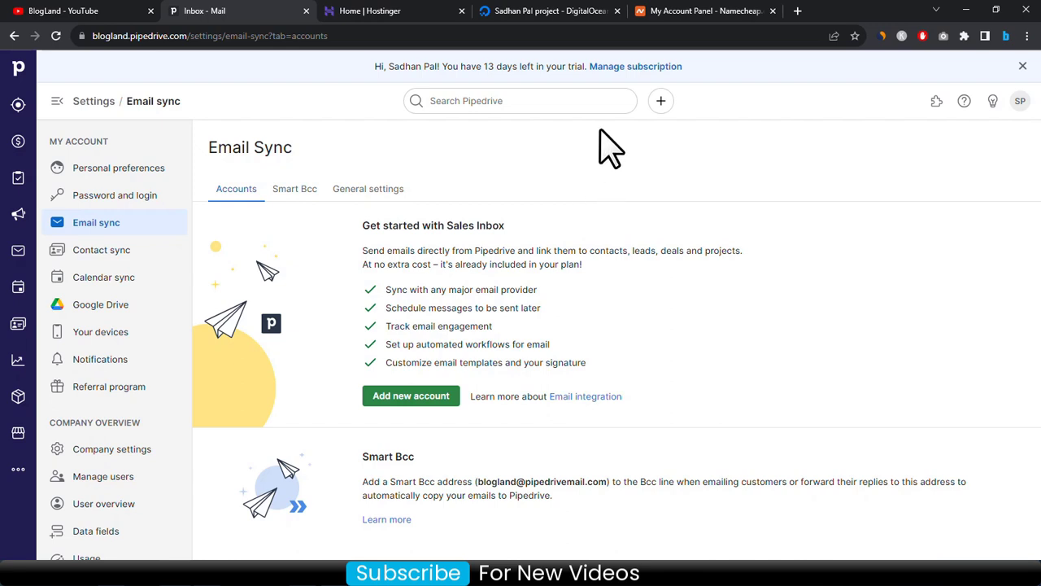
pyautogui.click(411, 12)
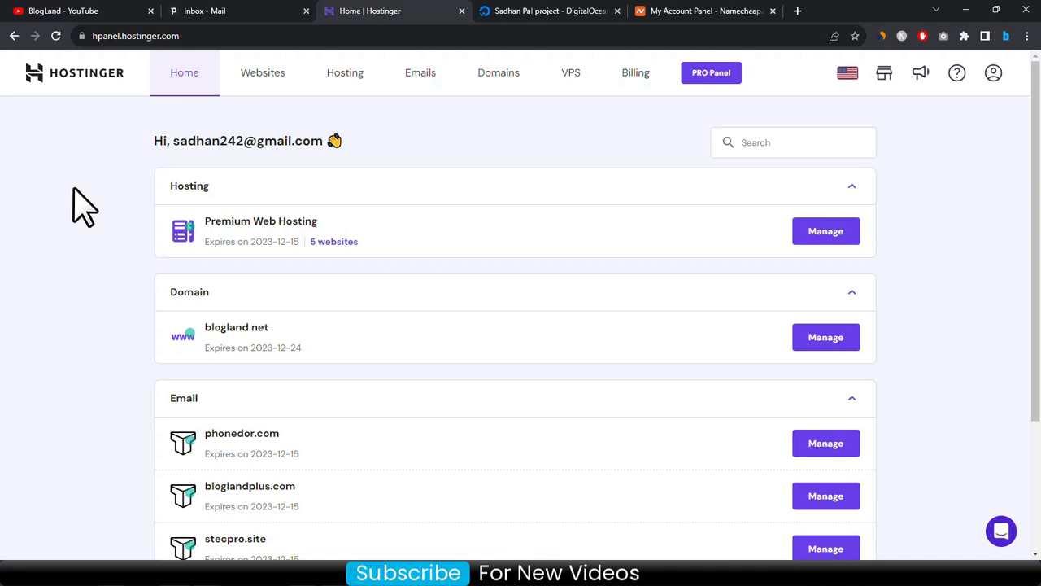
# - In hPanel's Emails list, manage the blogland.net plan and open its email accounts
pyautogui.click(421, 85)
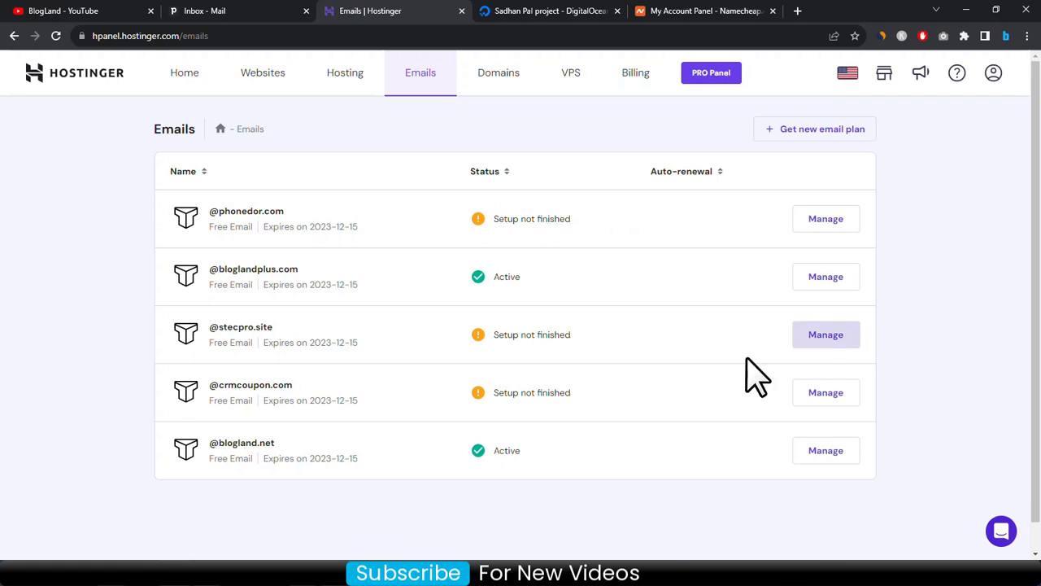
pyautogui.scroll(-1, 732, 386)
pyautogui.moveTo(209, 414); pyautogui.dragTo(302, 431)
pyautogui.click(407, 427)
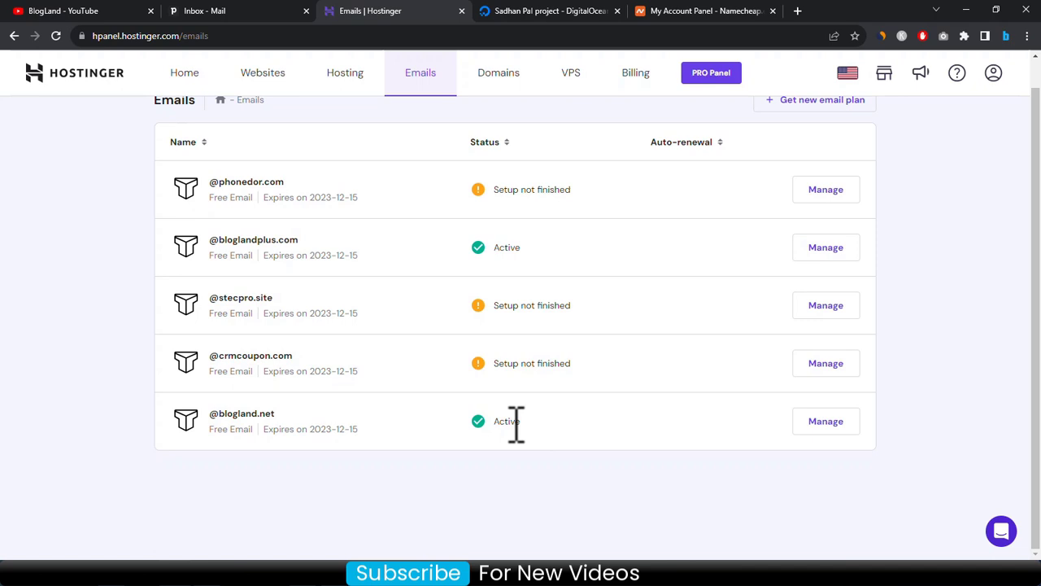
pyautogui.click(839, 422)
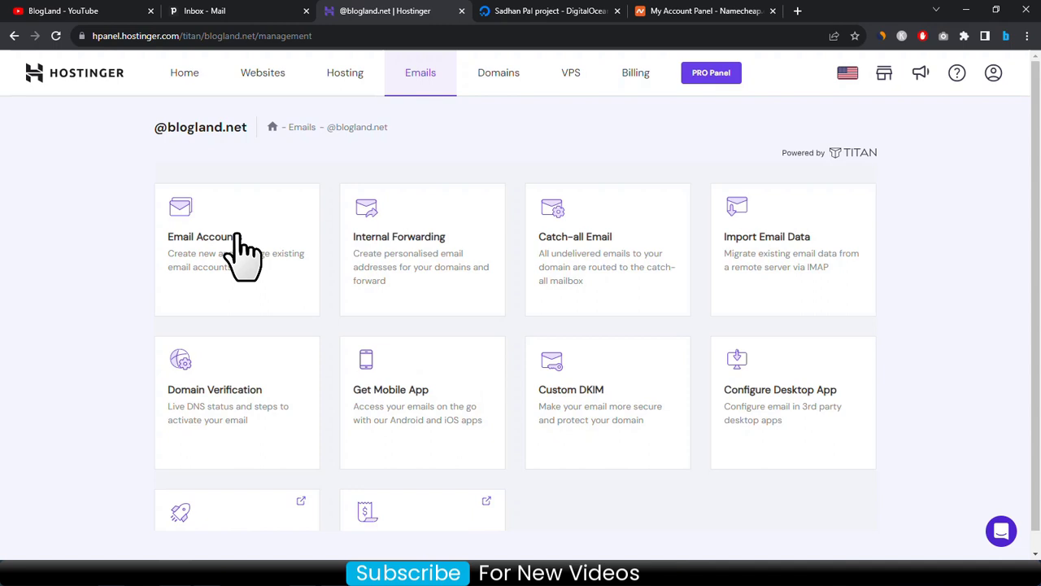
pyautogui.click(236, 236)
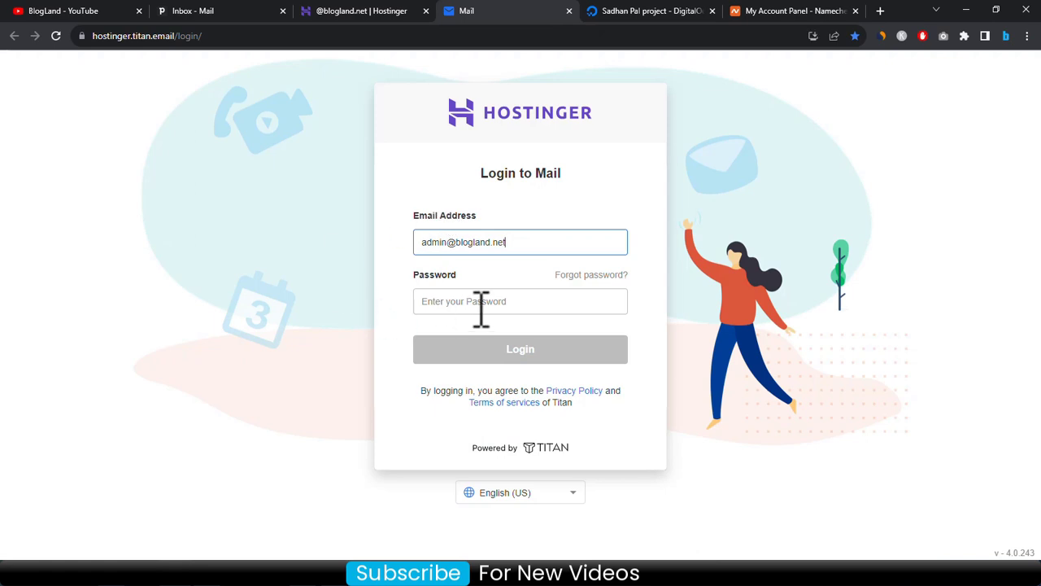
# - Sign in to the blogland.net admin mailbox in Titan Mail with its password
pyautogui.click(394, 237)
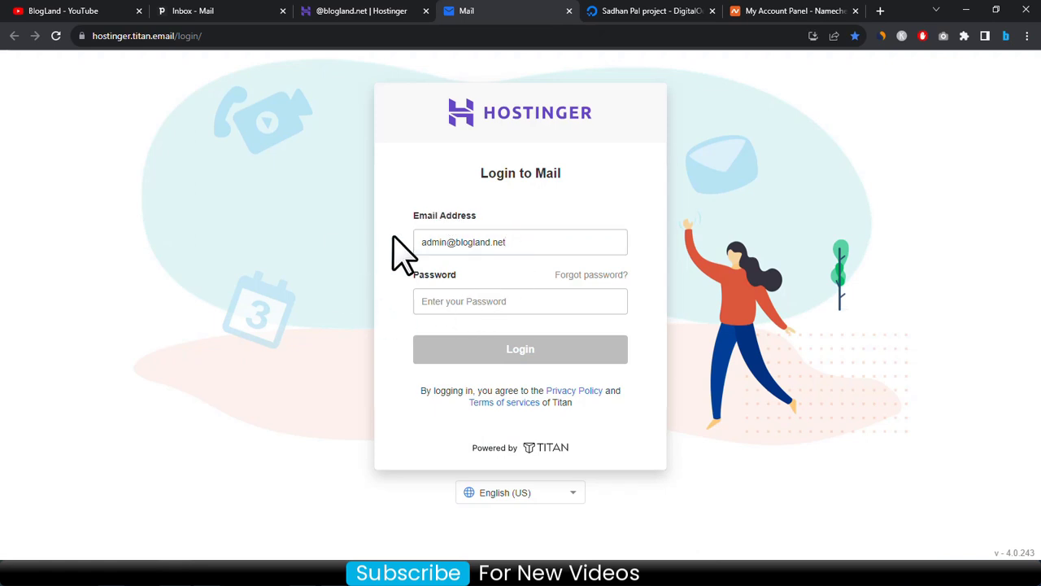
pyautogui.click(481, 300)
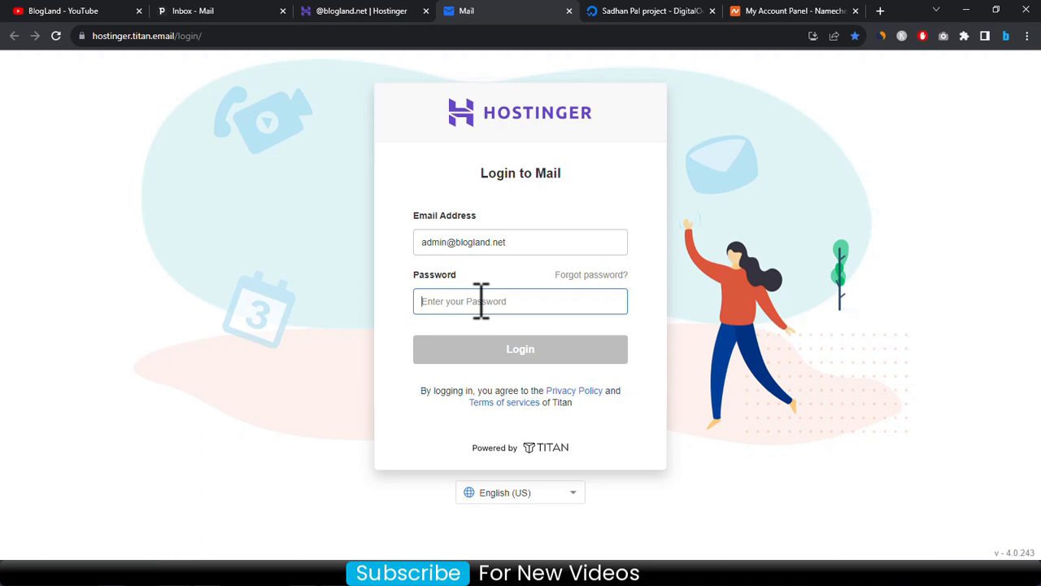
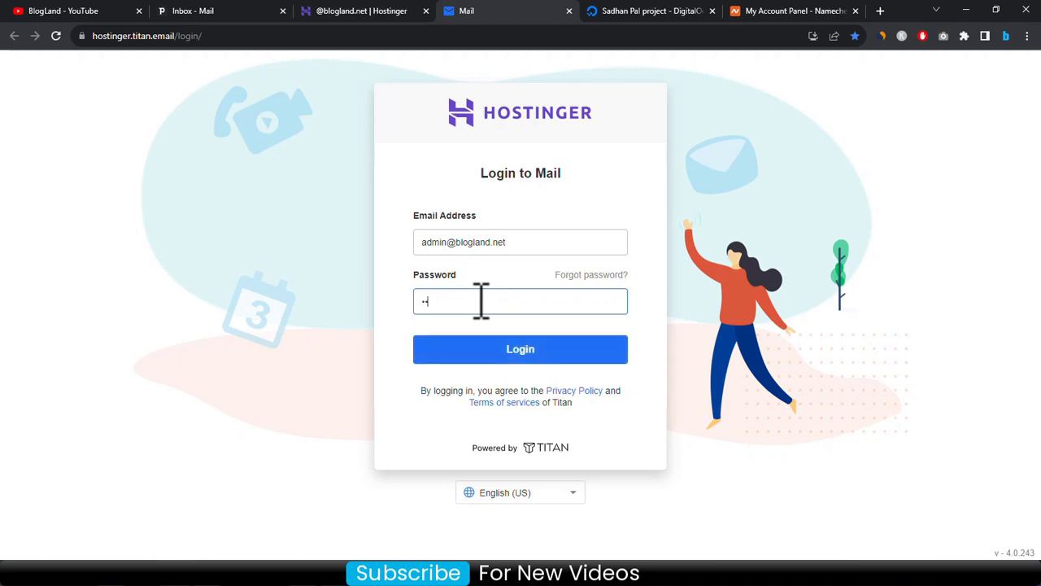
pyautogui.click(511, 350)
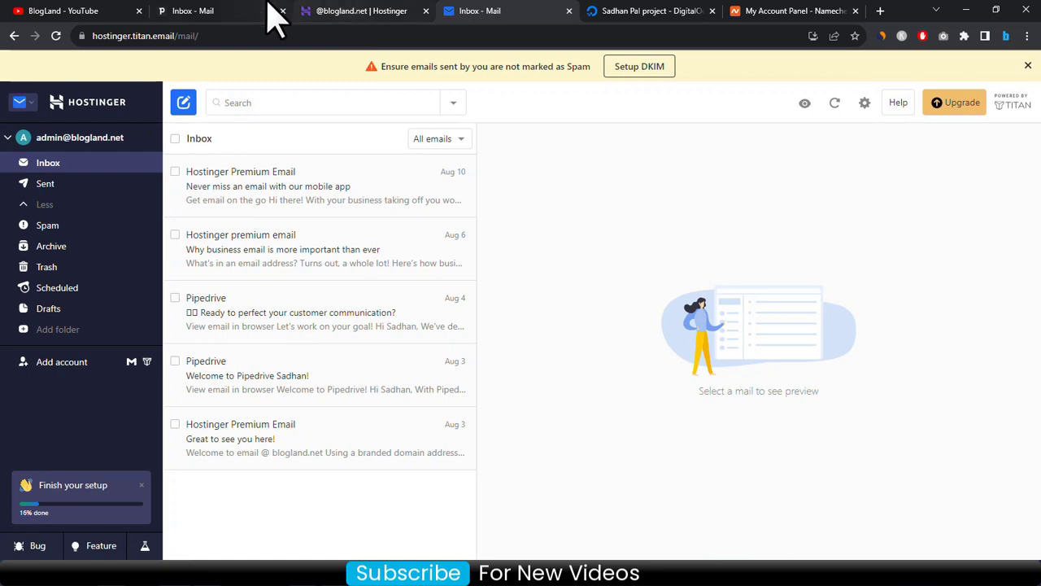
pyautogui.moveTo(213, 11)
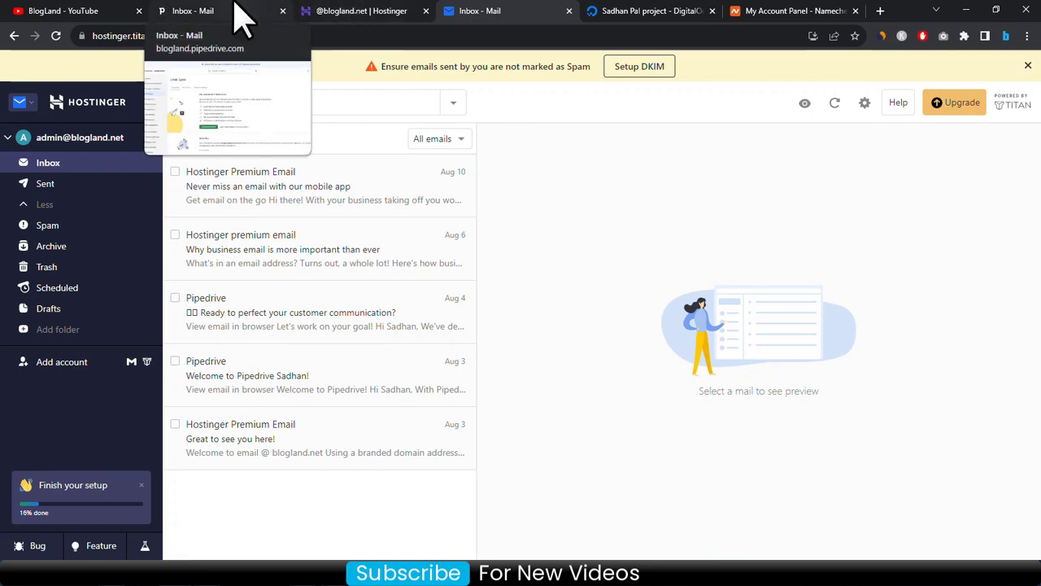
# - Start adding a new email account in Pipedrive using the blogland.net admin address
pyautogui.click(236, 6)
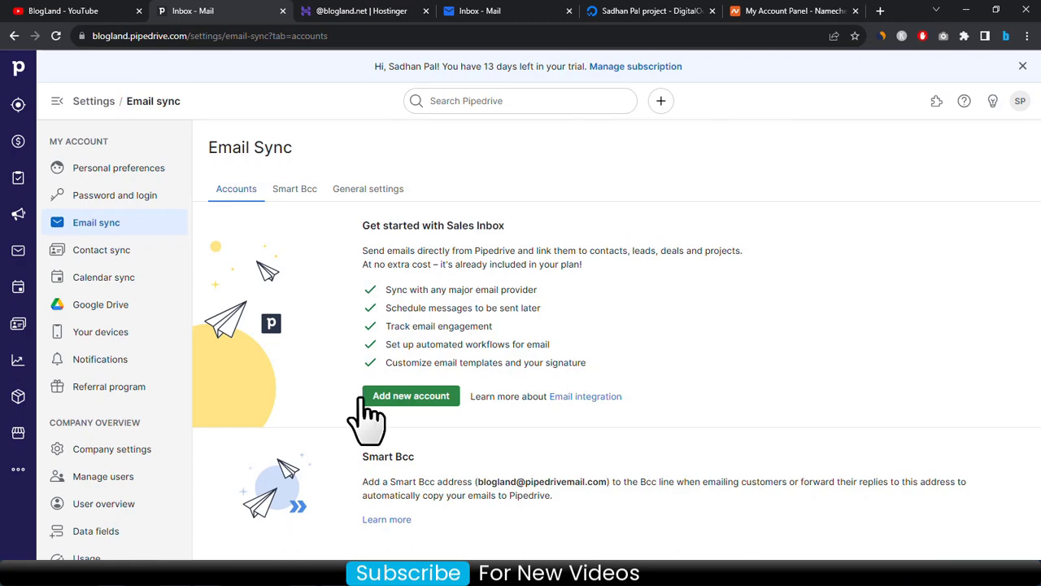
pyautogui.click(419, 397)
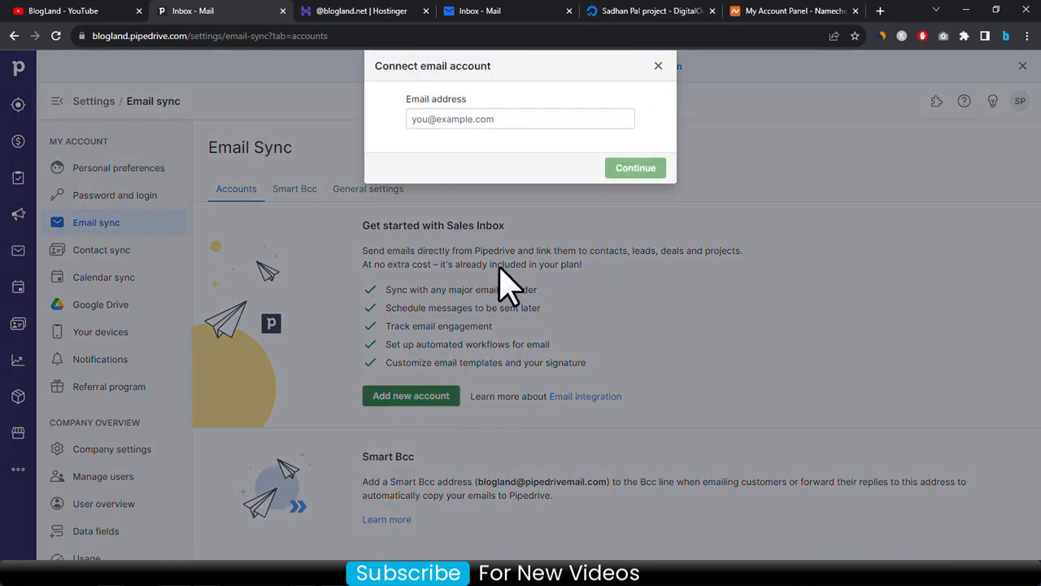
pyautogui.click(477, 120)
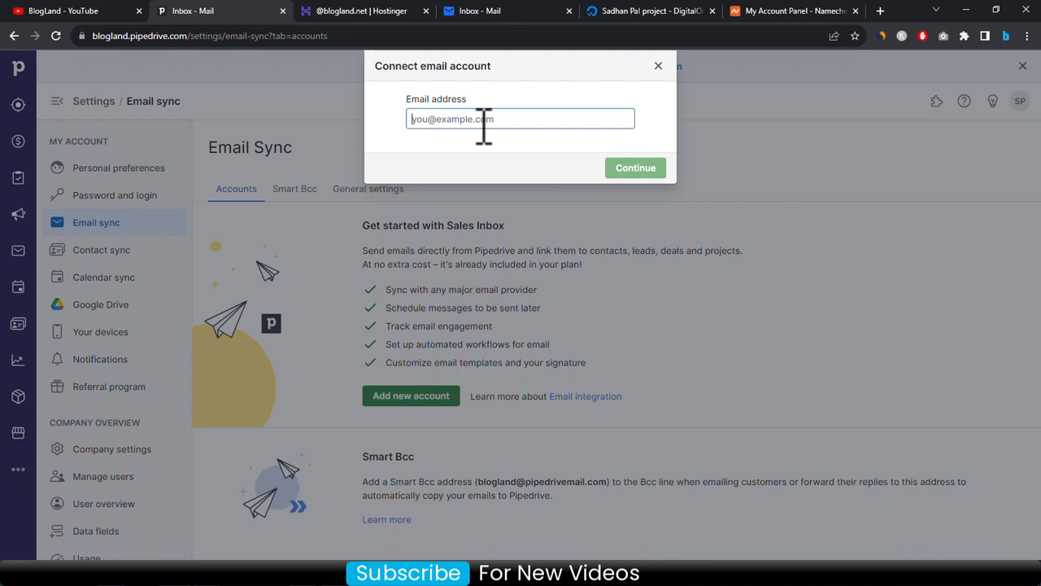
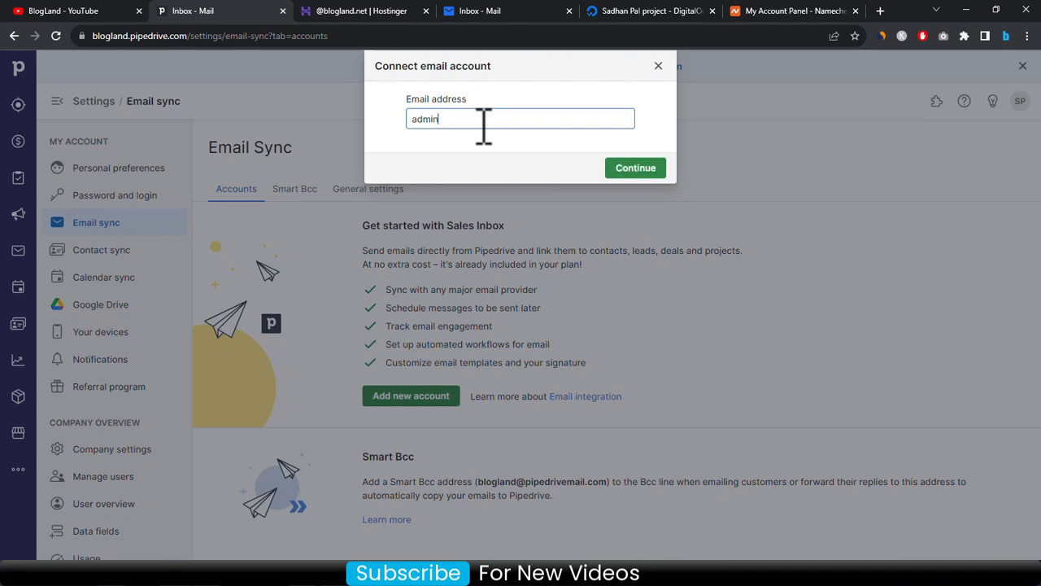
pyautogui.click(631, 169)
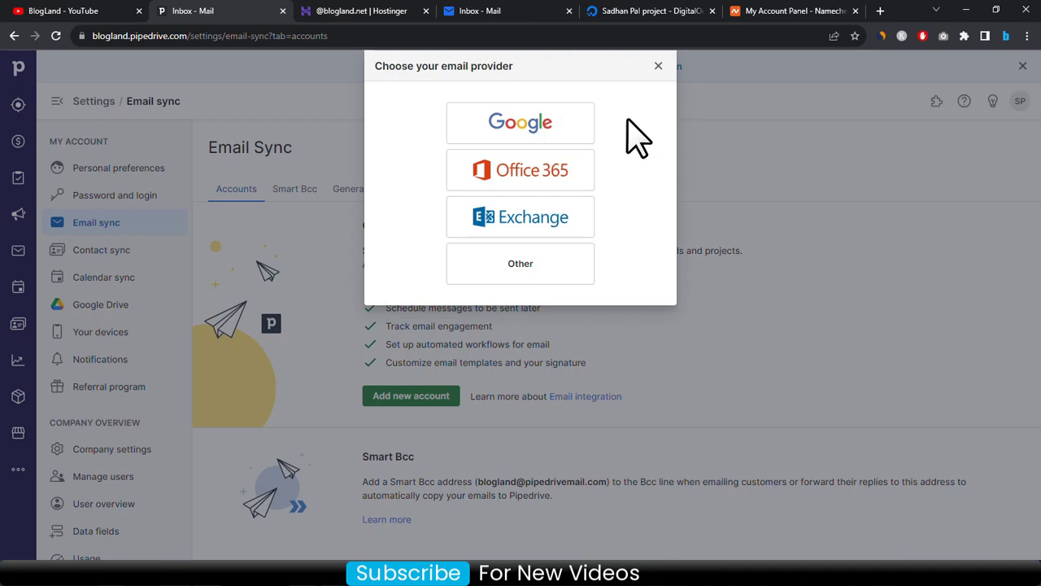
# - Connect it via IMAP as an Other provider with the mailbox password
pyautogui.click(536, 259)
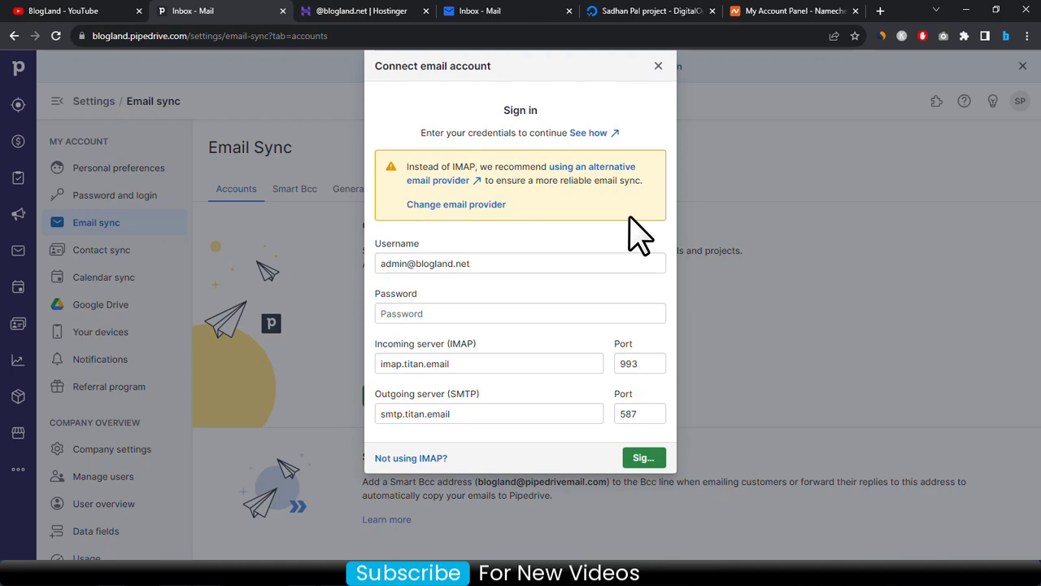
pyautogui.click(443, 309)
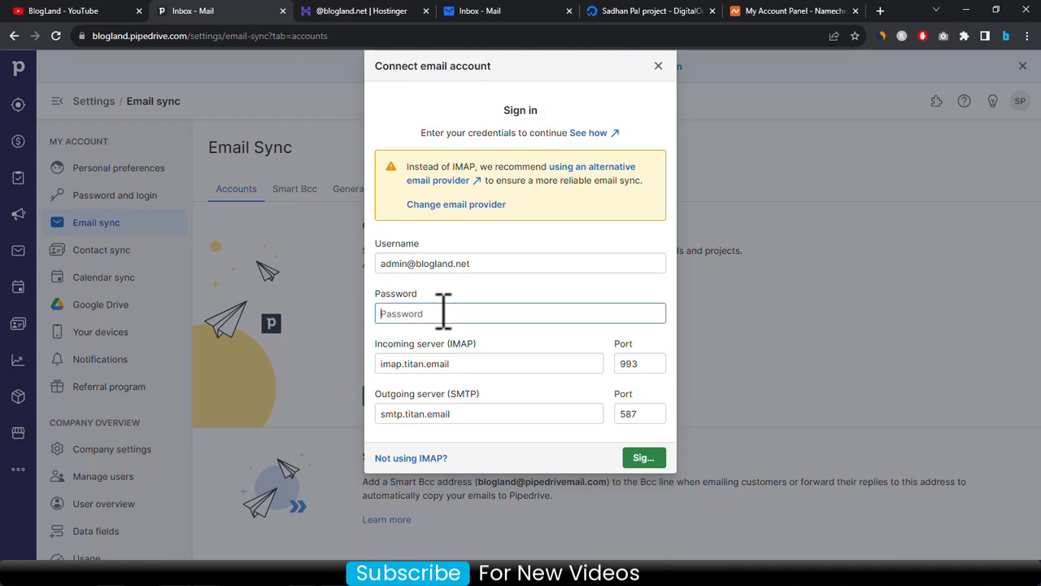
pyautogui.write('a')
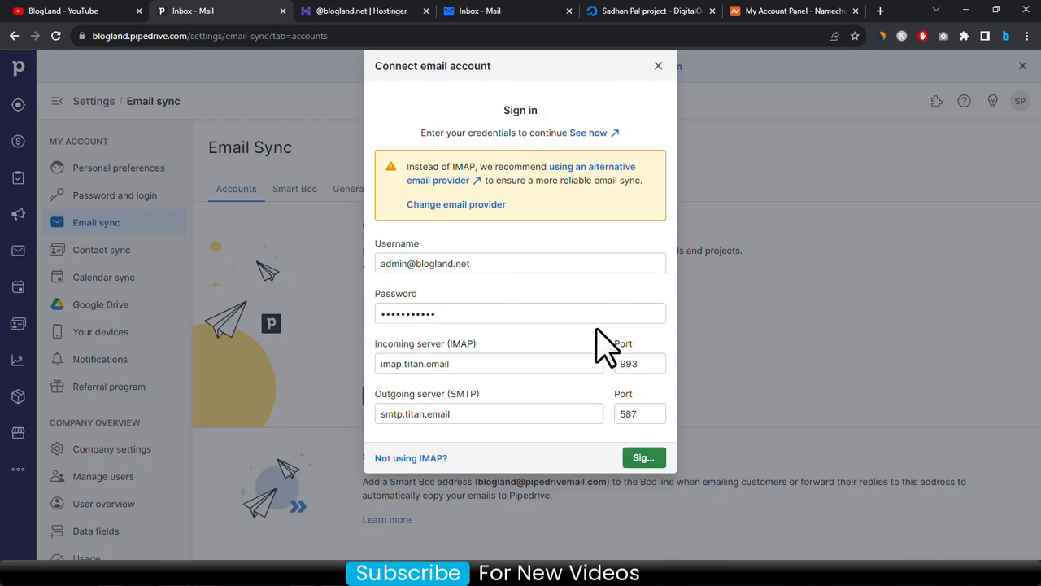
pyautogui.click(645, 458)
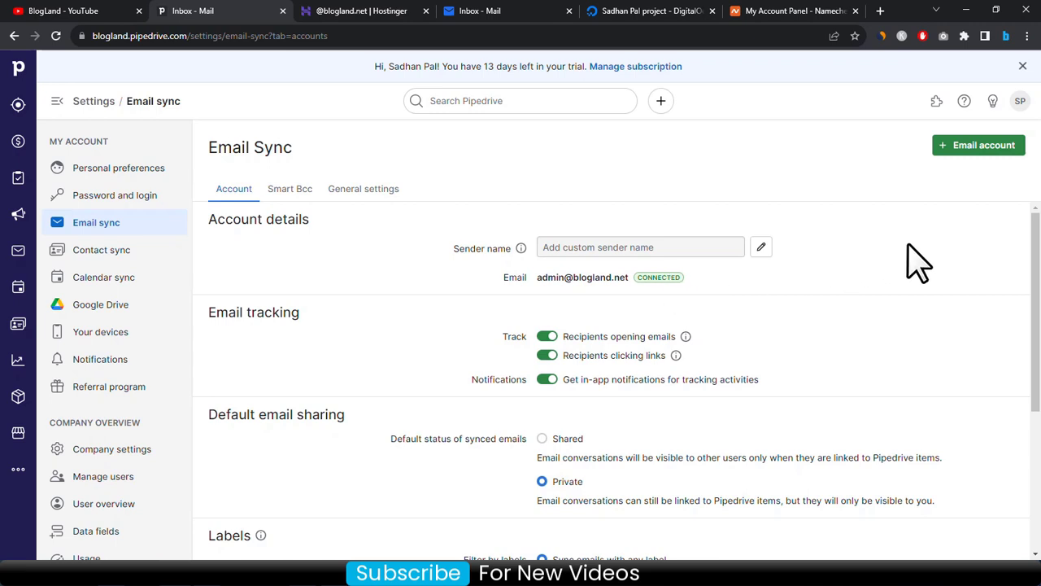
# - Scroll through the connected account's label filtering, past-email sync date and account options
pyautogui.scroll(-3, 917, 262)
pyautogui.scroll(-1, 948, 250)
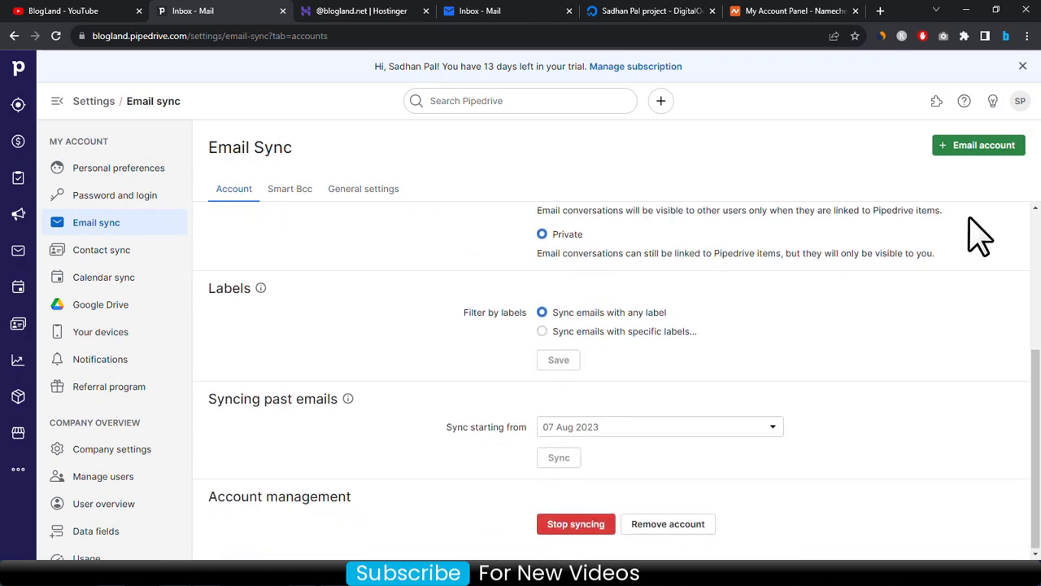
pyautogui.scroll(4, 943, 390)
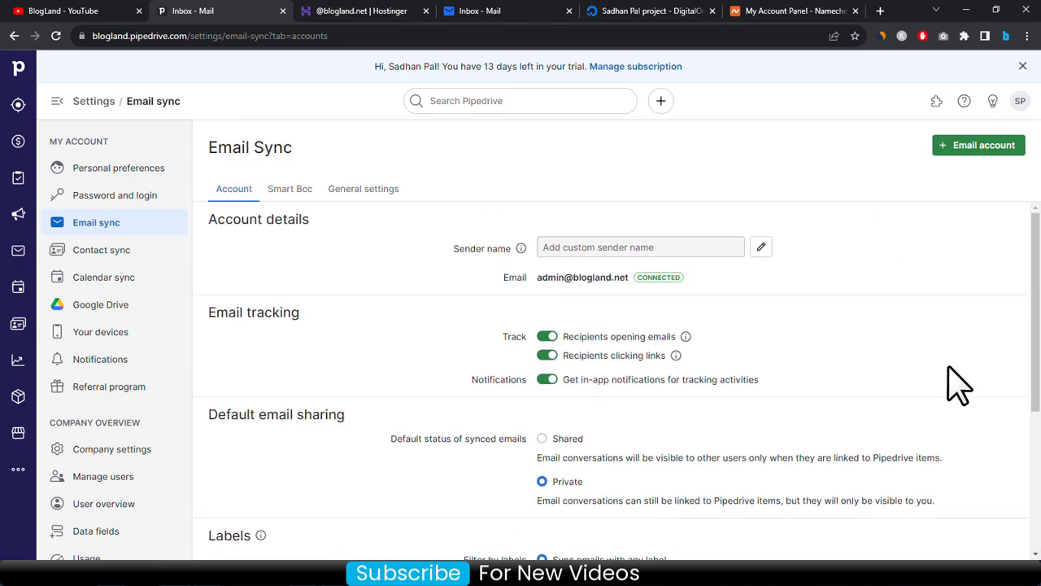
pyautogui.scroll(-3, 770, 304)
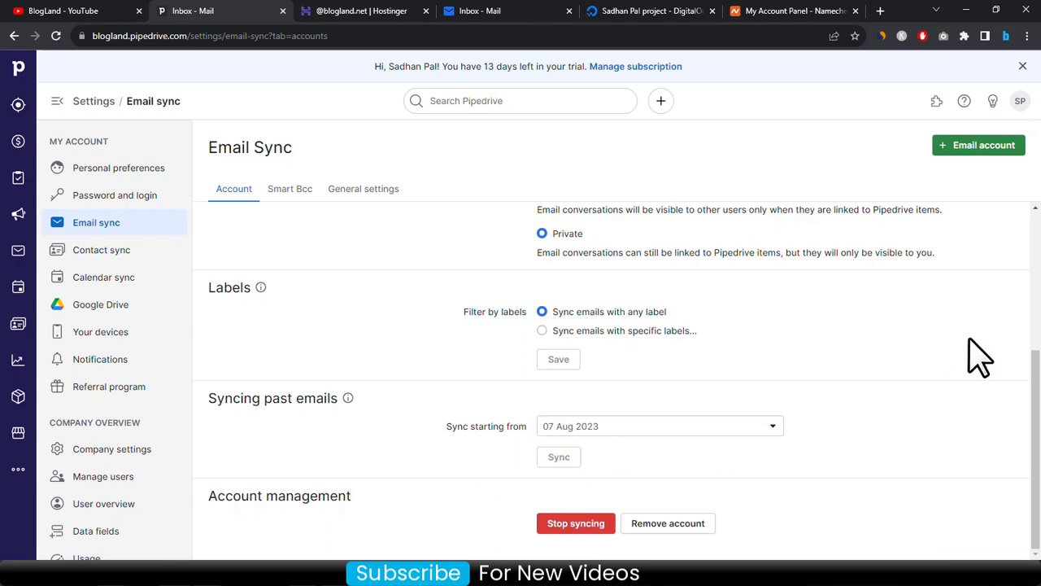
pyautogui.scroll(3, 978, 356)
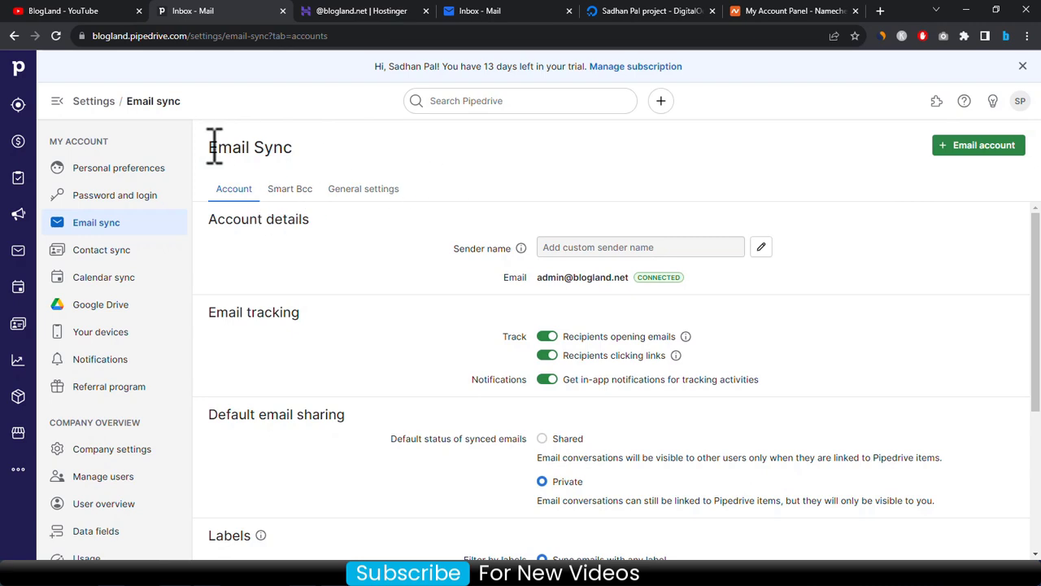
pyautogui.click(18, 250)
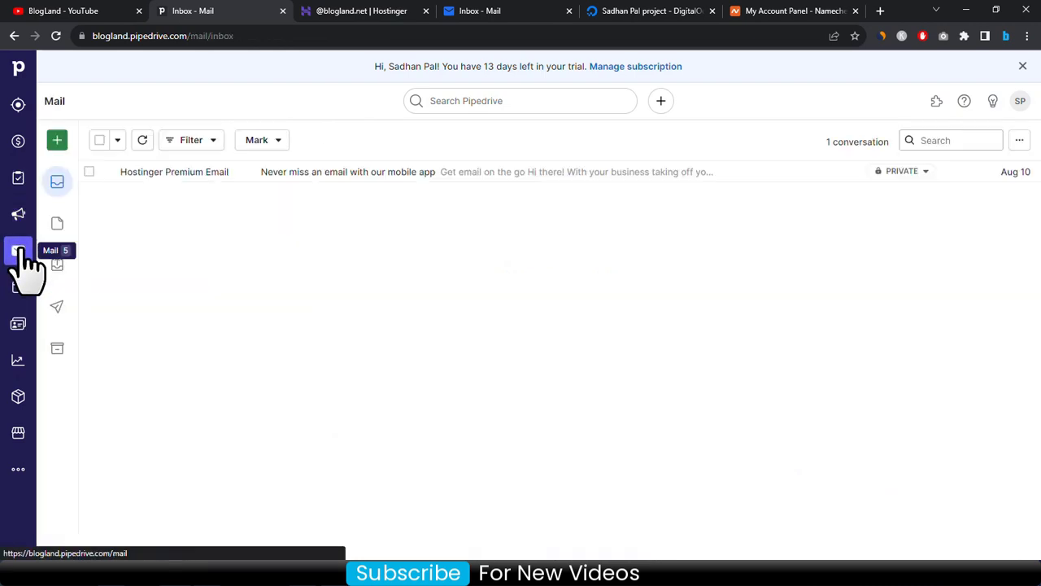
pyautogui.click(57, 223)
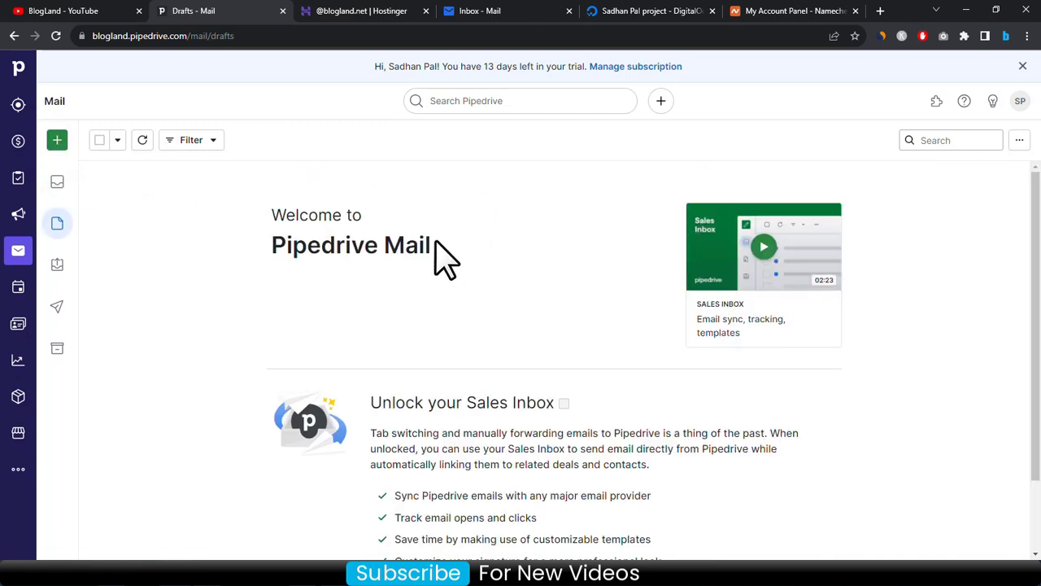
pyautogui.scroll(-1, 506, 259)
pyautogui.scroll(-1, 505, 258)
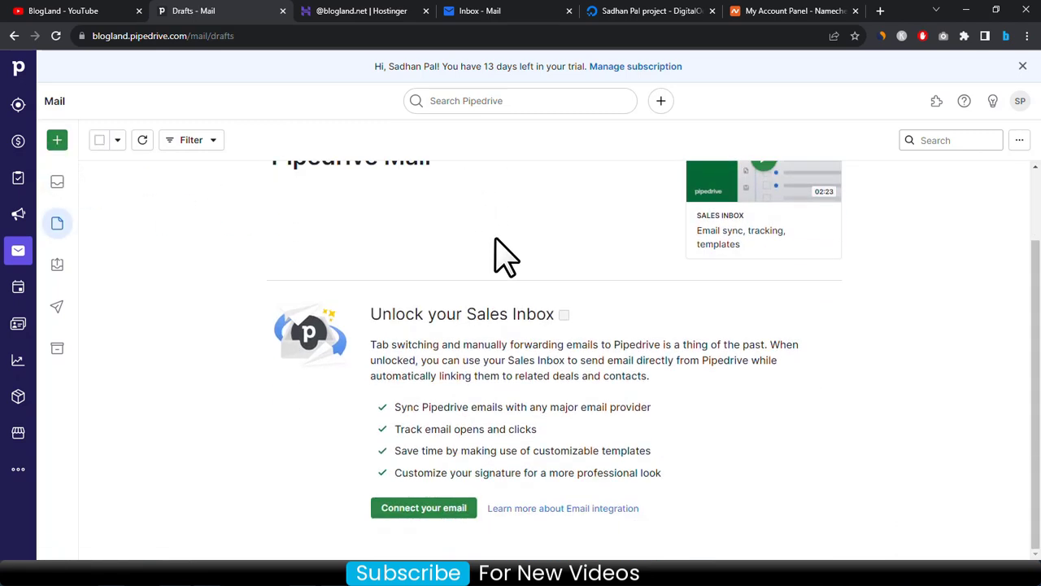
pyautogui.click(418, 508)
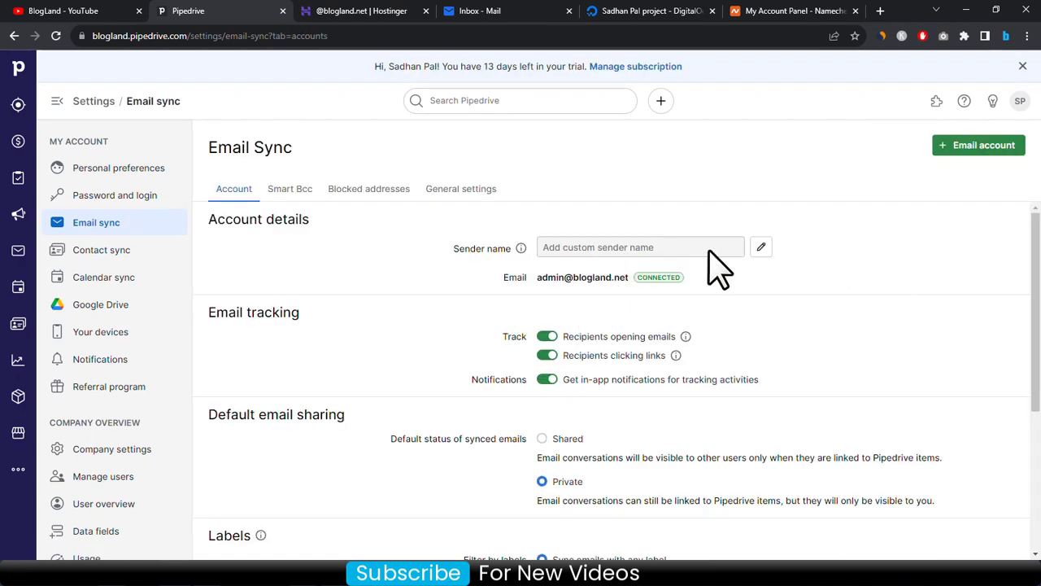
pyautogui.scroll(-3, 894, 266)
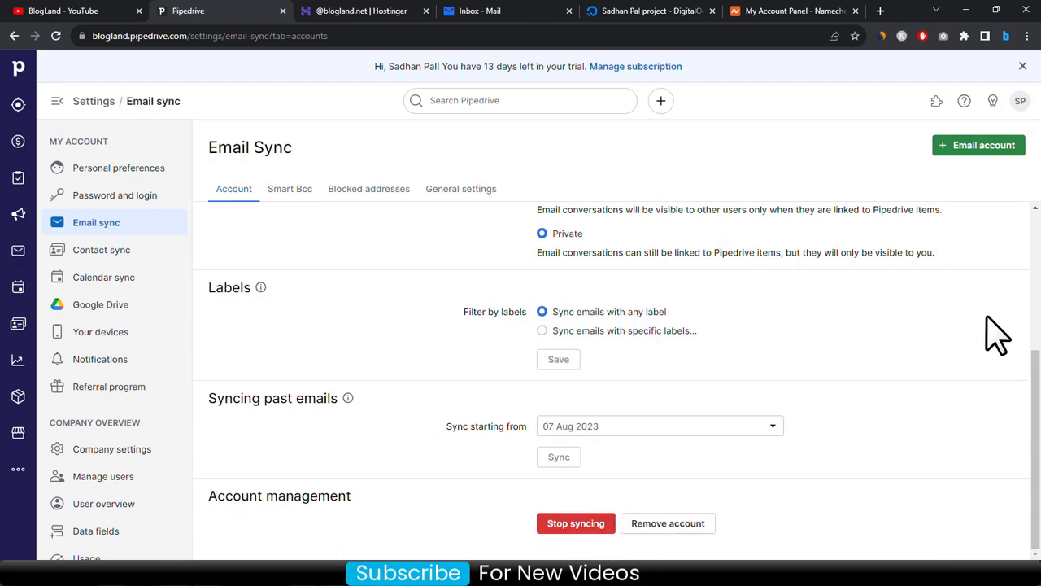
pyautogui.scroll(3, 1016, 304)
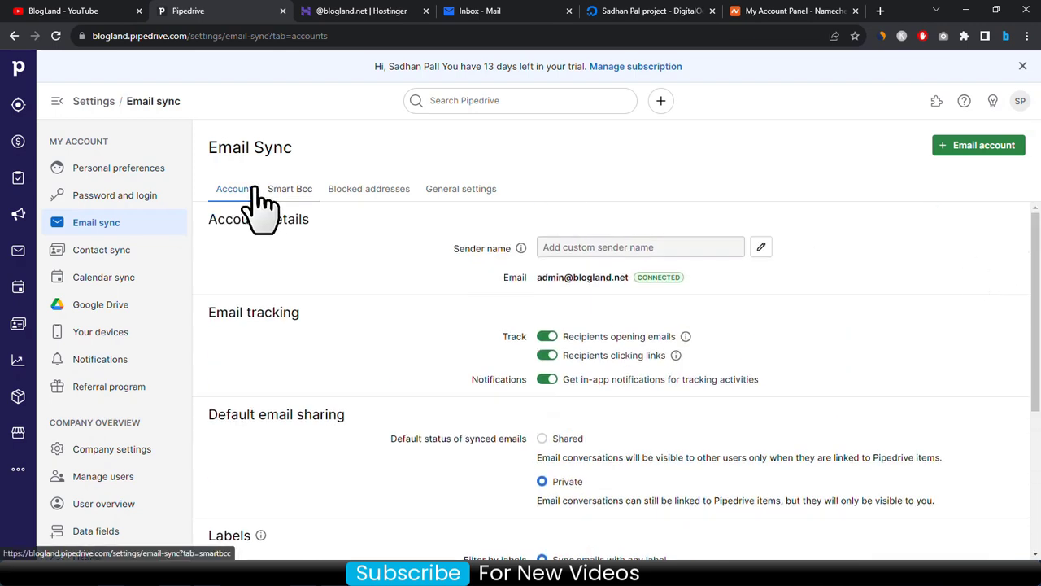
pyautogui.click(20, 252)
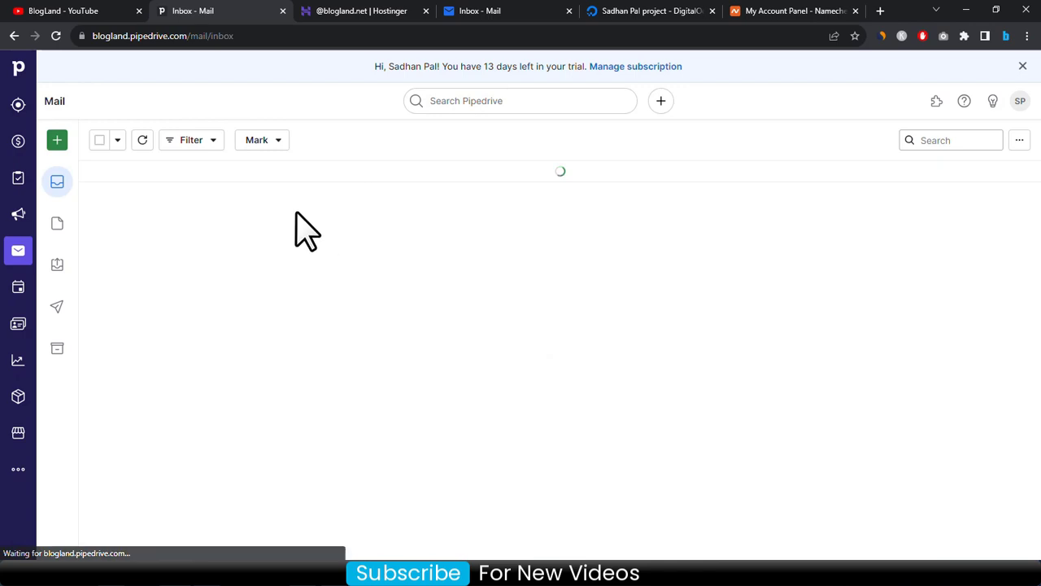
# - Send an email titled Demo with a short greeting to the suggested Gmail recipient
pyautogui.click(56, 142)
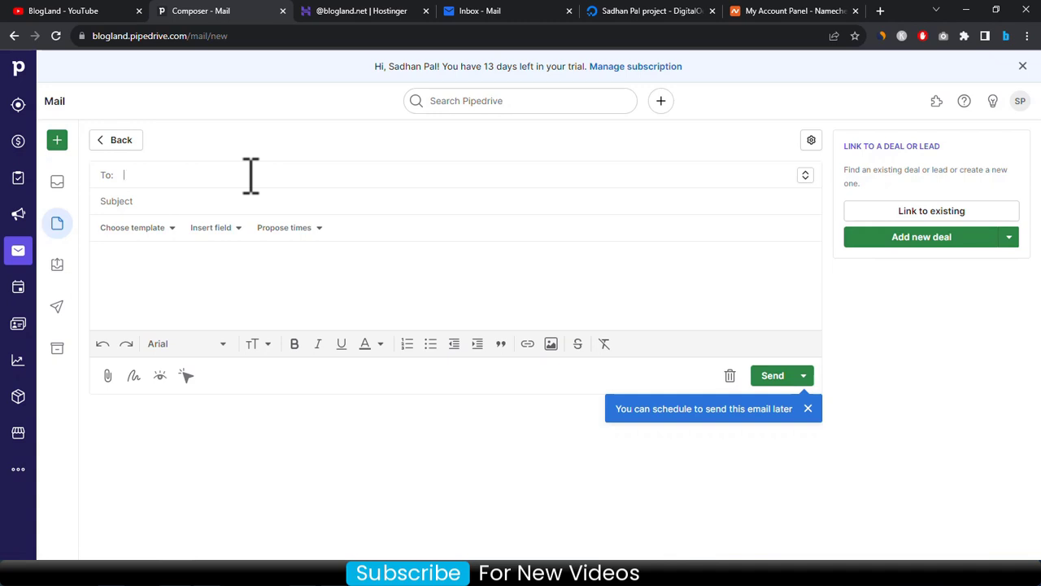
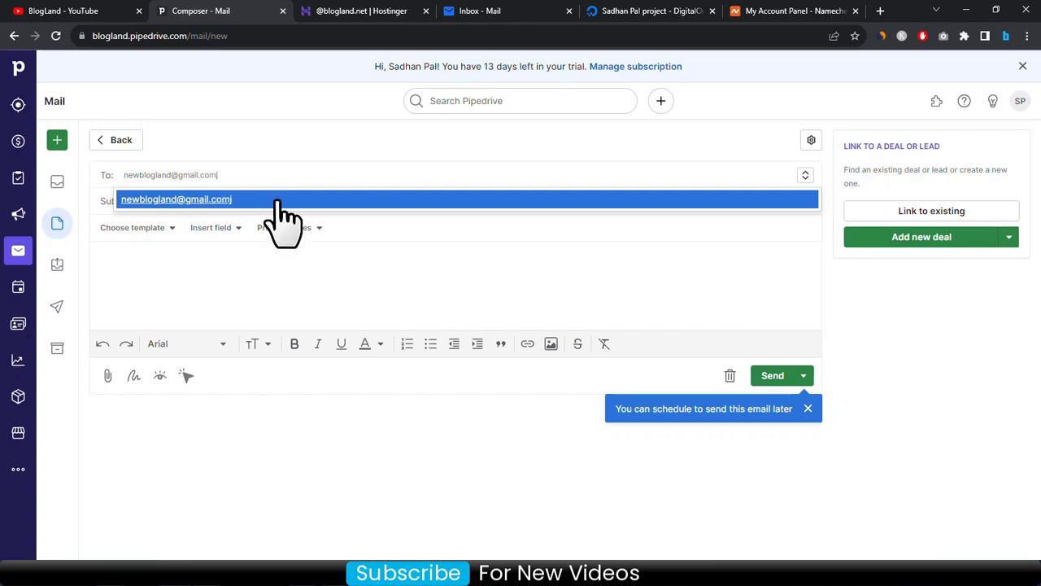
pyautogui.click(277, 200)
pyautogui.write('Demo')
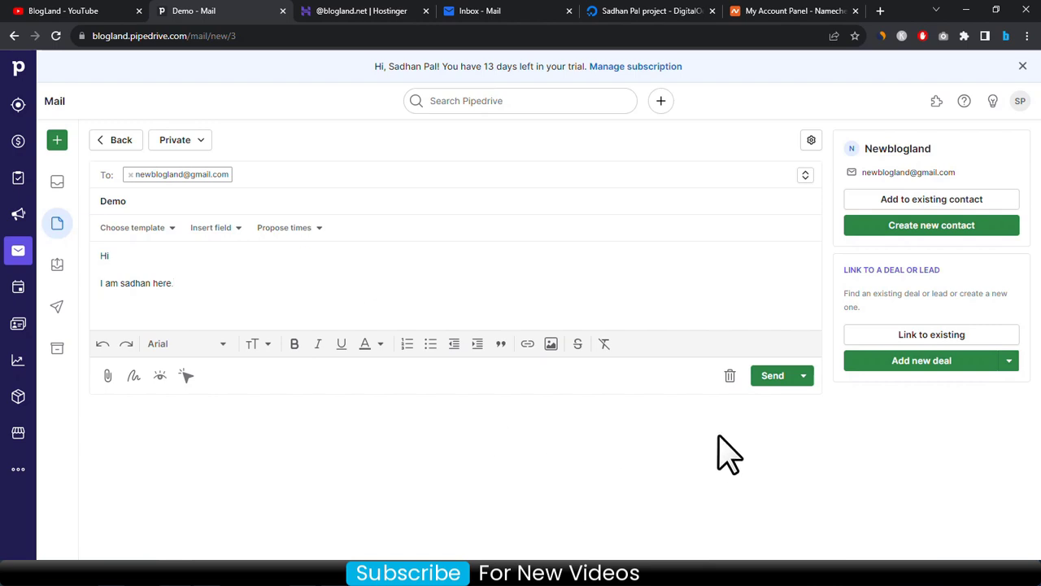
pyautogui.click(772, 375)
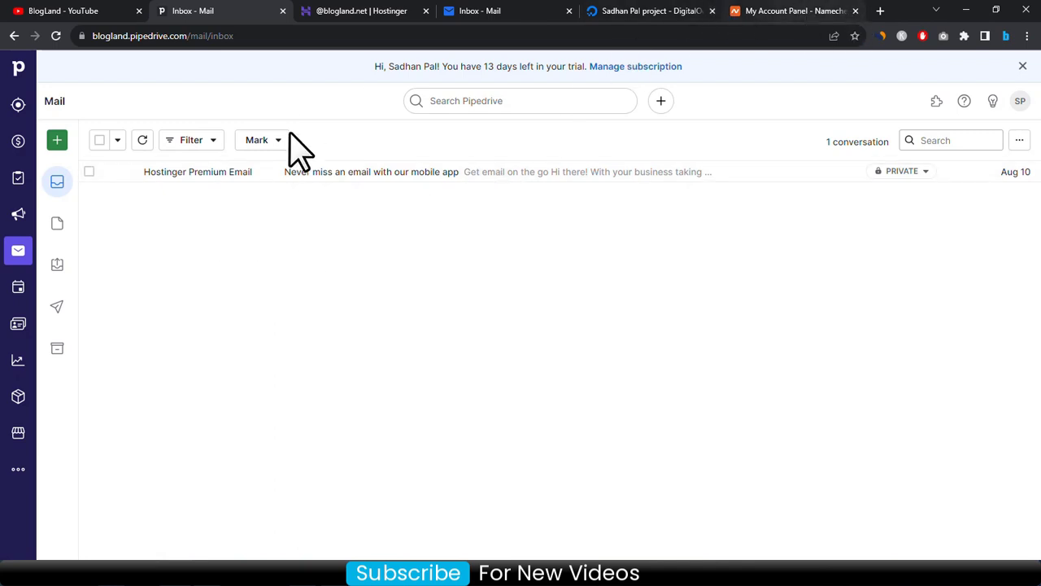
# - Open Gmail in a new tab and read the Demo email from the business address
pyautogui.click(881, 11)
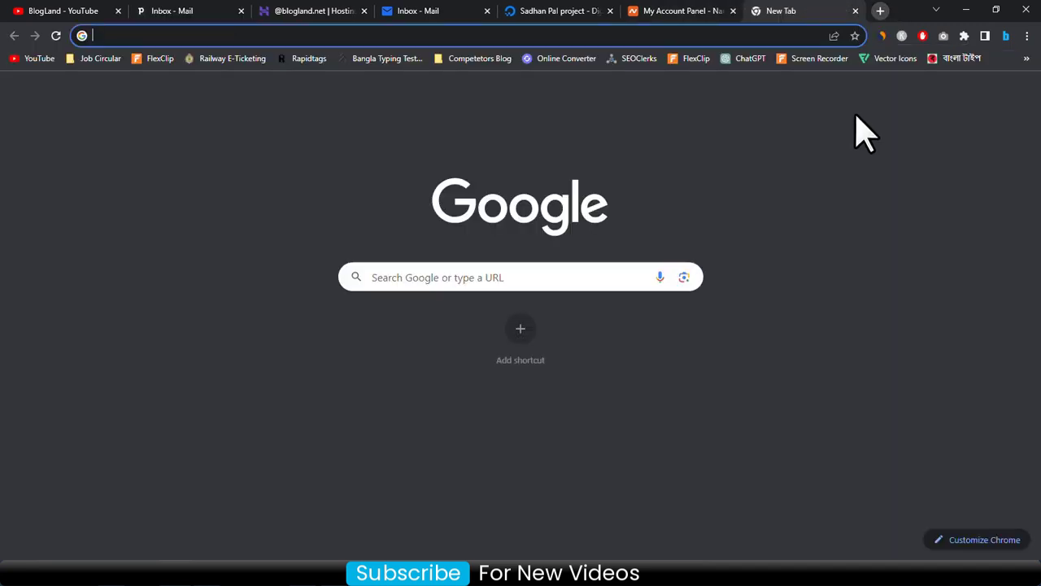
pyautogui.click(910, 103)
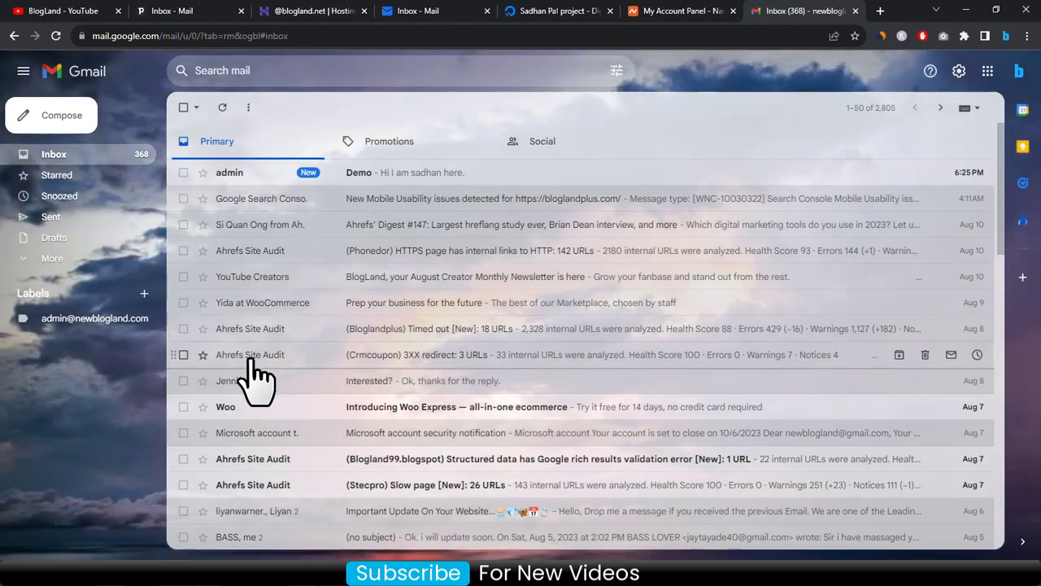
pyautogui.click(329, 173)
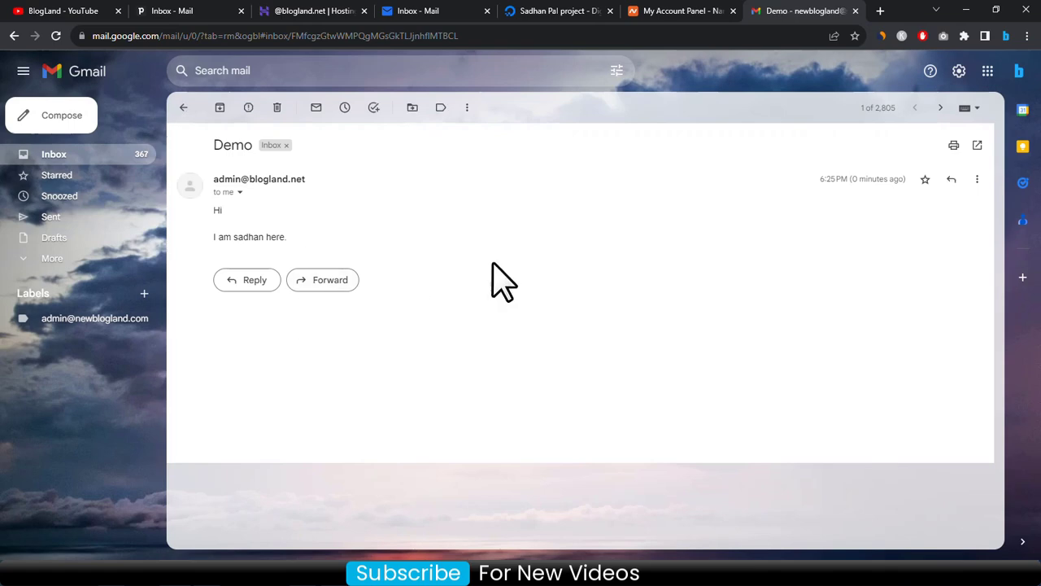
pyautogui.moveTo(207, 235); pyautogui.dragTo(330, 237)
pyautogui.click(527, 237)
# - Return to the Pipedrive mail inbox tab
pyautogui.click(226, 11)
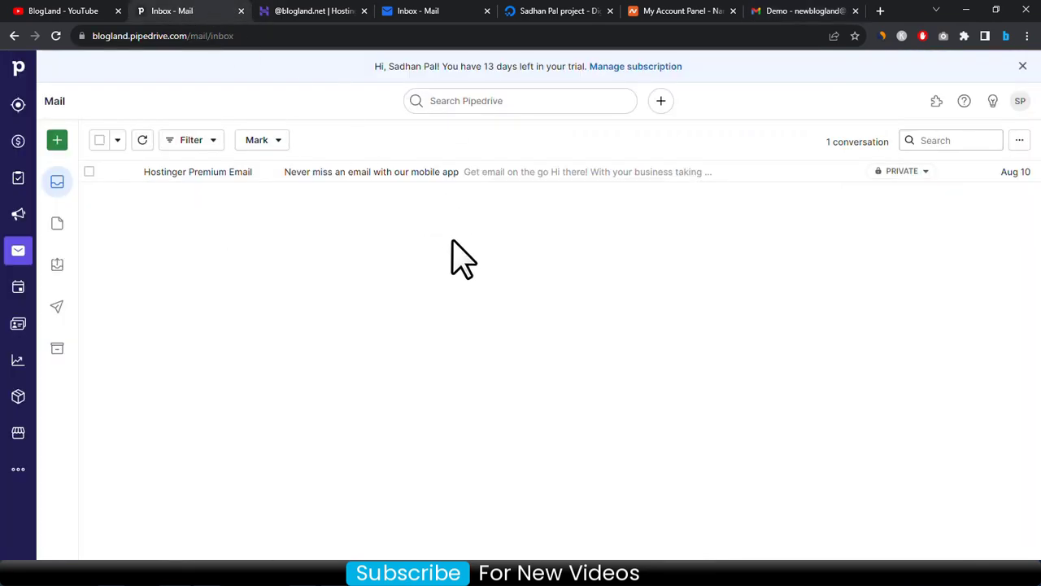